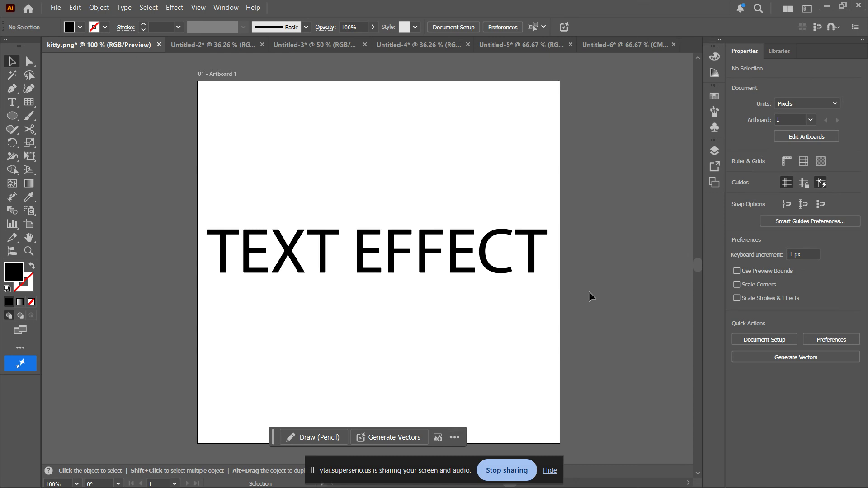
Add a new stroke to the TEXT EFFECT text in its appearance attributes.
{"action": "left_click", "coordinate": [463, 243]}
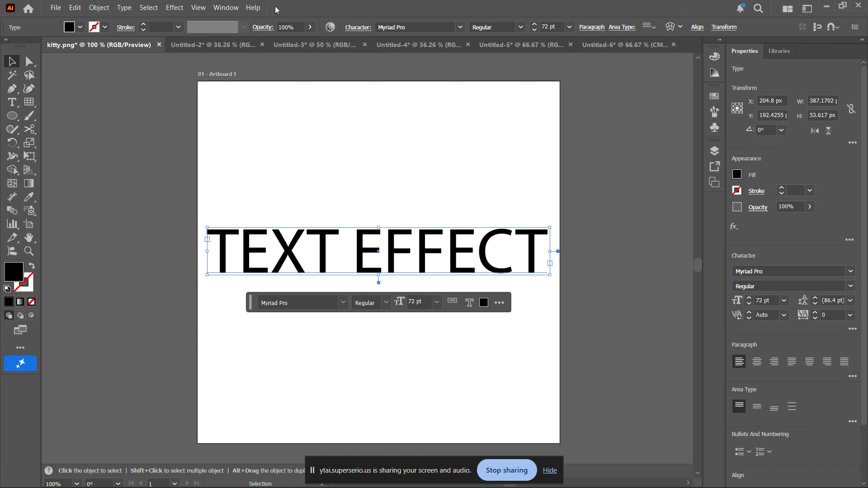
{"action": "left_click", "coordinate": [226, 8]}
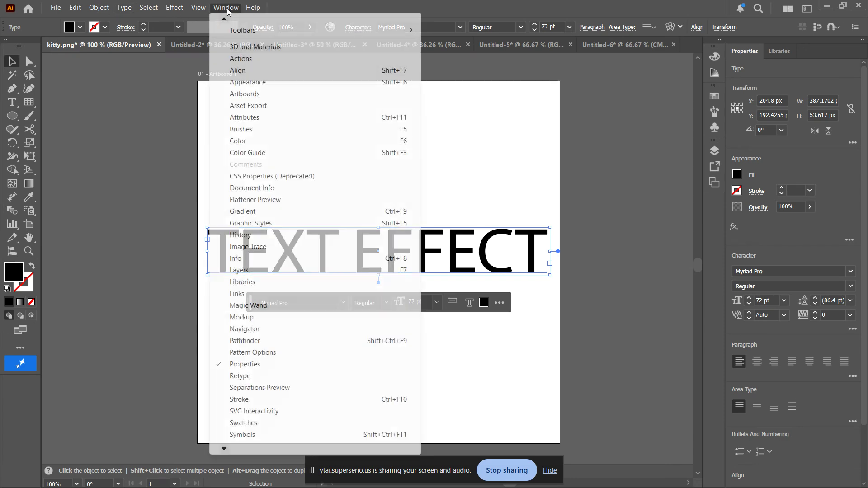
{"action": "left_click", "coordinate": [244, 83]}
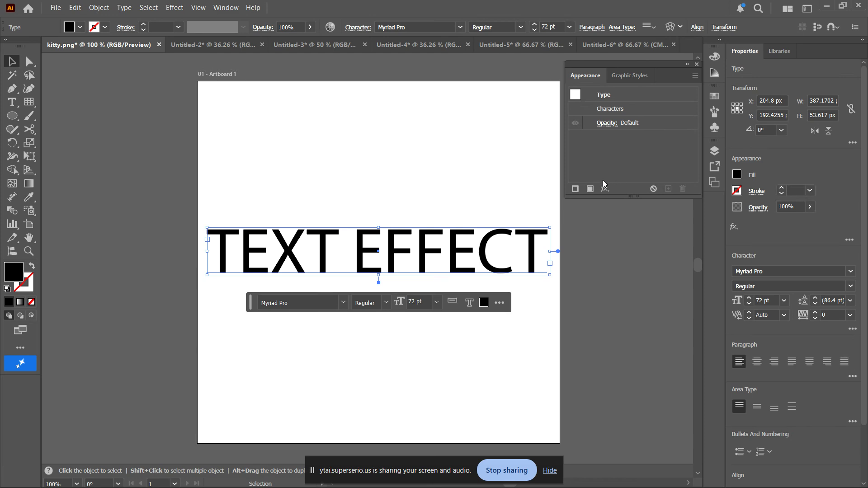
{"action": "left_click", "coordinate": [574, 189]}
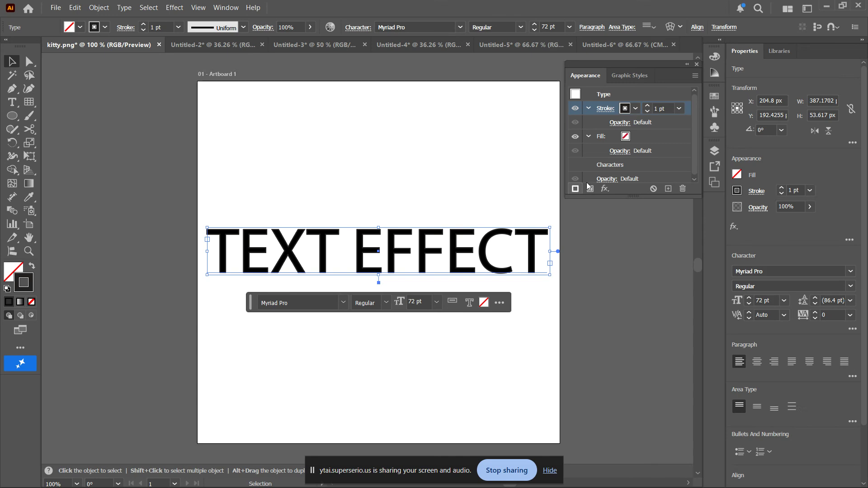
{"action": "left_click", "coordinate": [694, 76]}
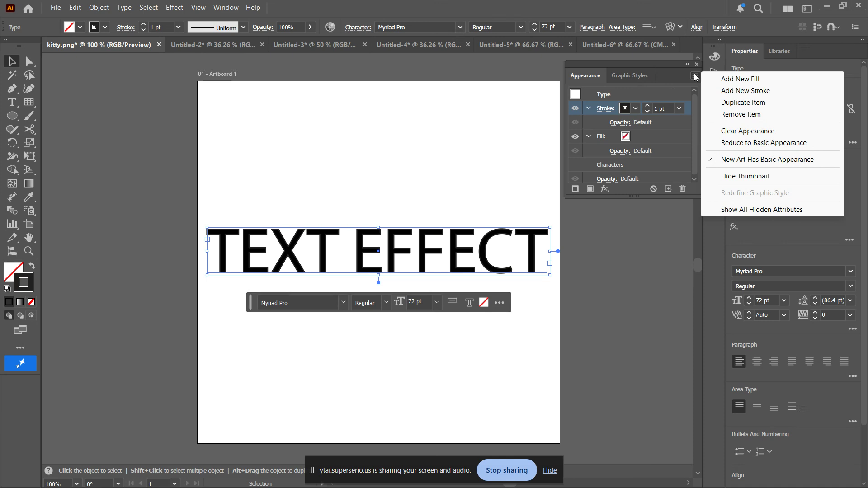
{"action": "left_click", "coordinate": [667, 72]}
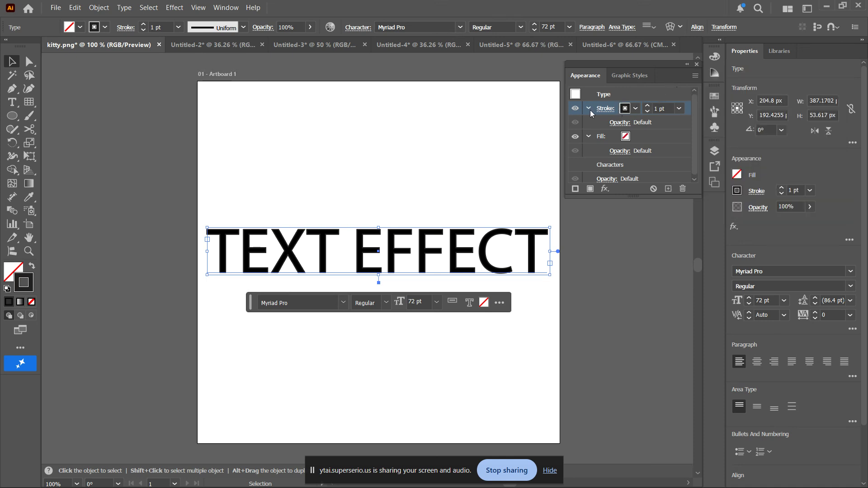
{"action": "left_click", "coordinate": [589, 136]}
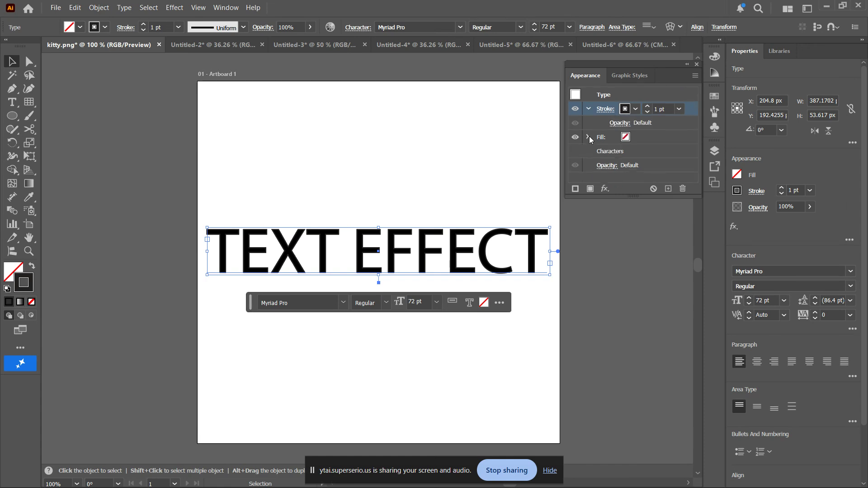
Colour the text's new stroke purple and set its weight to 6 pt.
{"action": "left_click", "coordinate": [637, 110]}
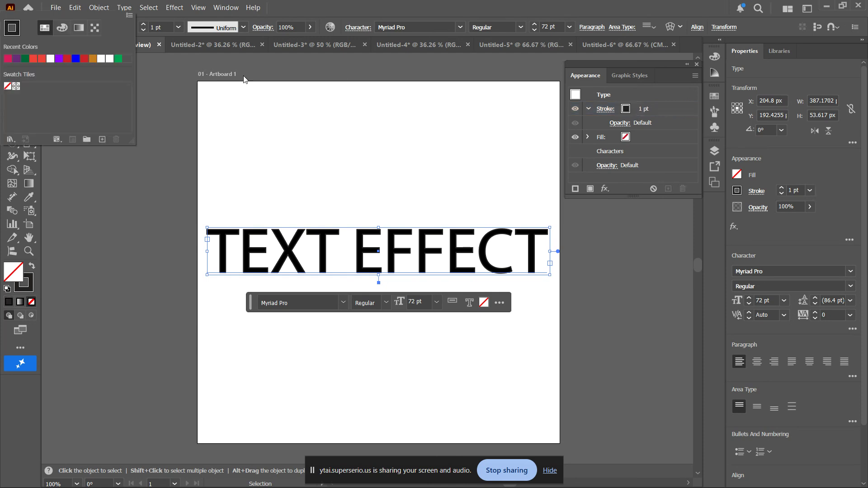
{"action": "left_click", "coordinate": [17, 59]}
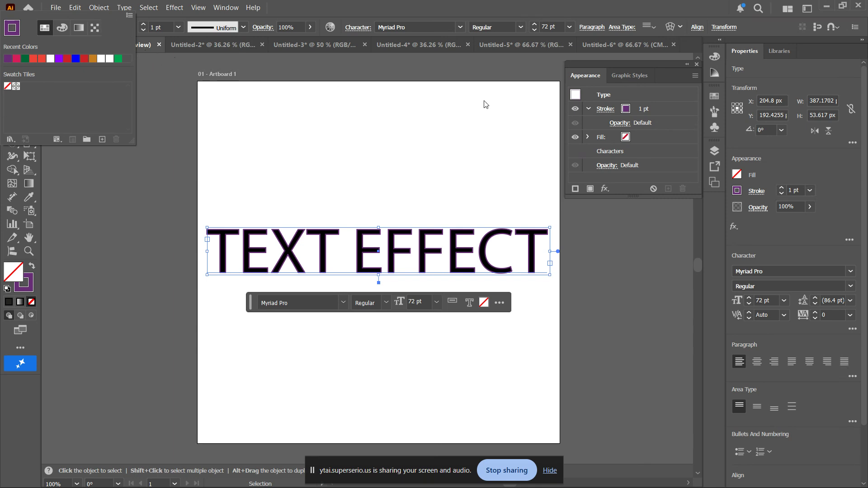
{"action": "left_click", "coordinate": [648, 112]}
{"action": "left_click", "coordinate": [648, 107]}
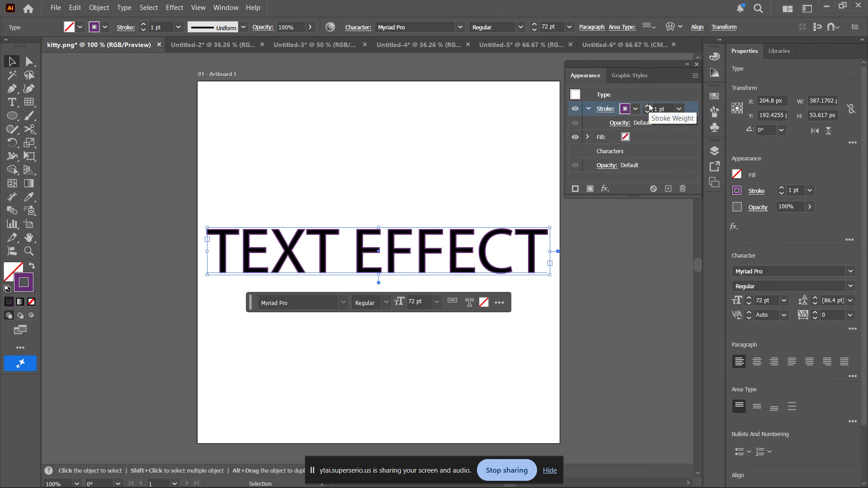
{"action": "left_click", "coordinate": [648, 107]}
{"action": "left_click", "coordinate": [648, 106]}
{"action": "left_click", "coordinate": [648, 106]}
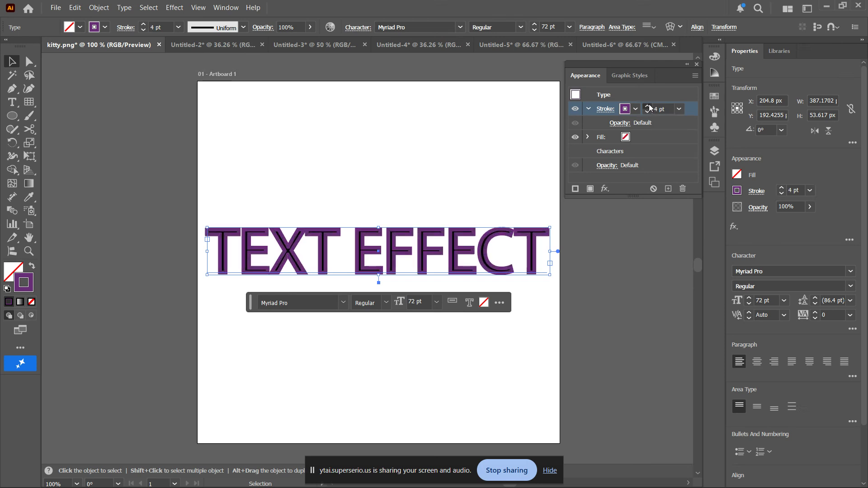
{"action": "left_click", "coordinate": [649, 104]}
{"action": "left_click", "coordinate": [649, 104]}
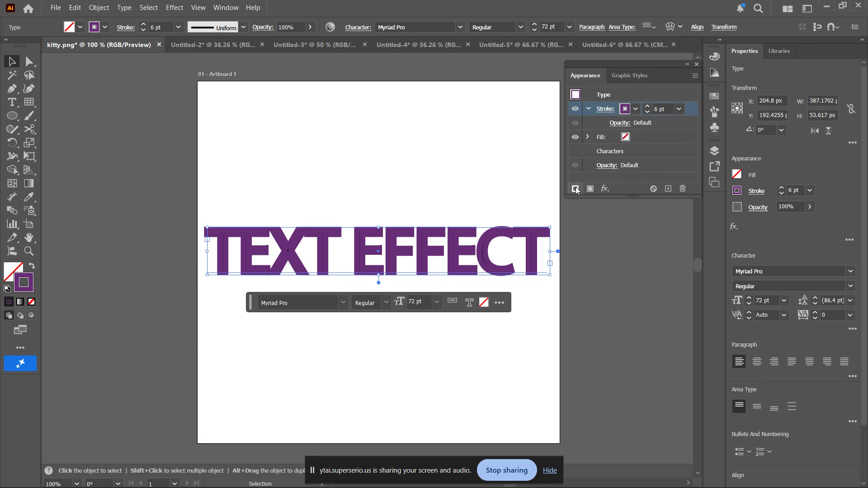
Add a second stroke to the text and colour the lower of the two strokes dark green.
{"action": "left_click", "coordinate": [588, 109]}
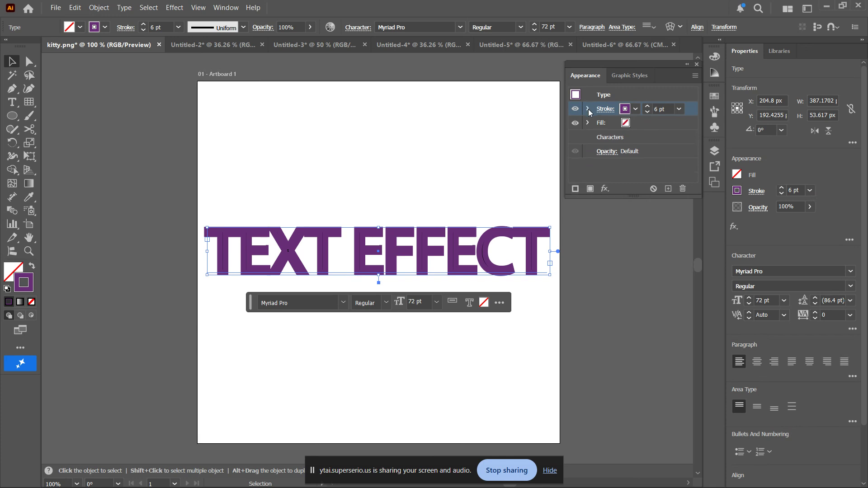
{"action": "left_click", "coordinate": [576, 188]}
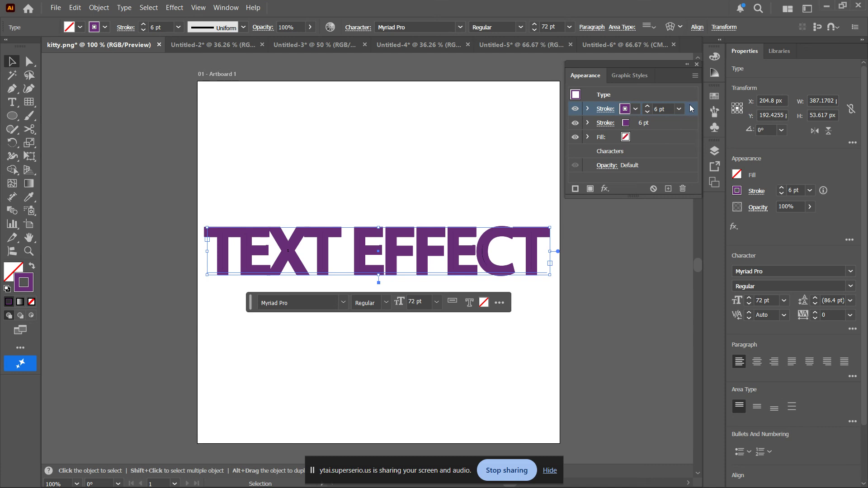
{"action": "left_click_drag", "start_coordinate": [691, 108], "coordinate": [689, 132]}
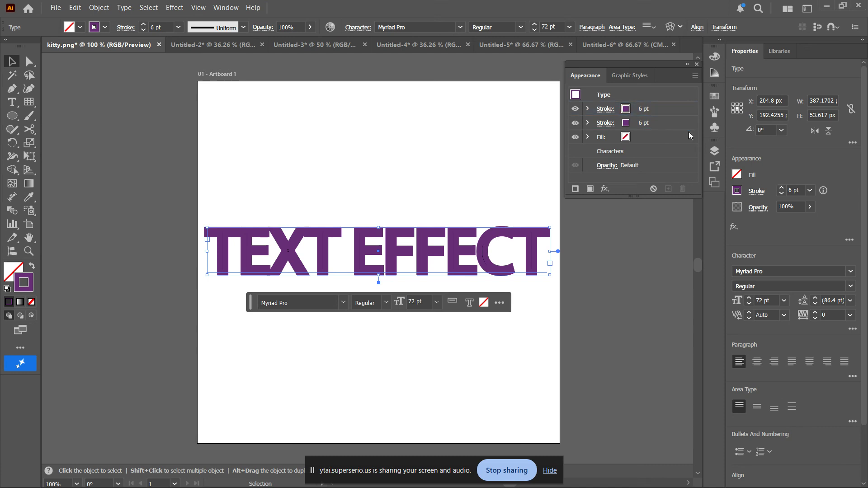
{"action": "left_click", "coordinate": [660, 124]}
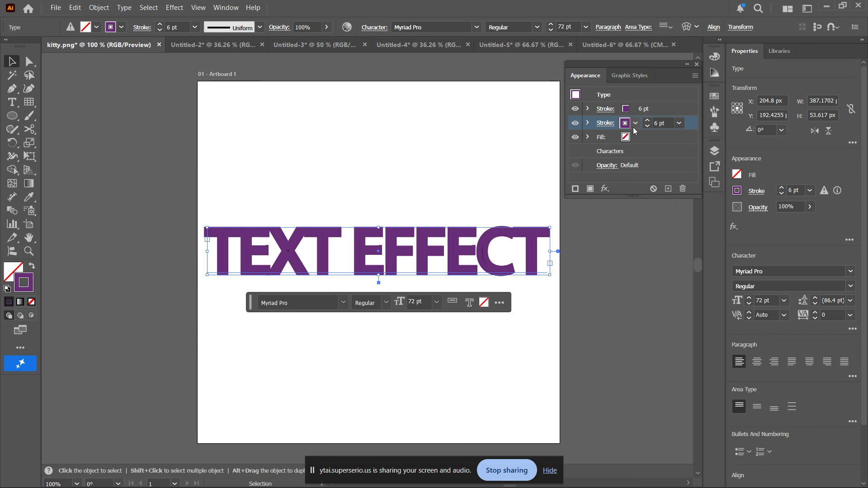
{"action": "left_click", "coordinate": [634, 125]}
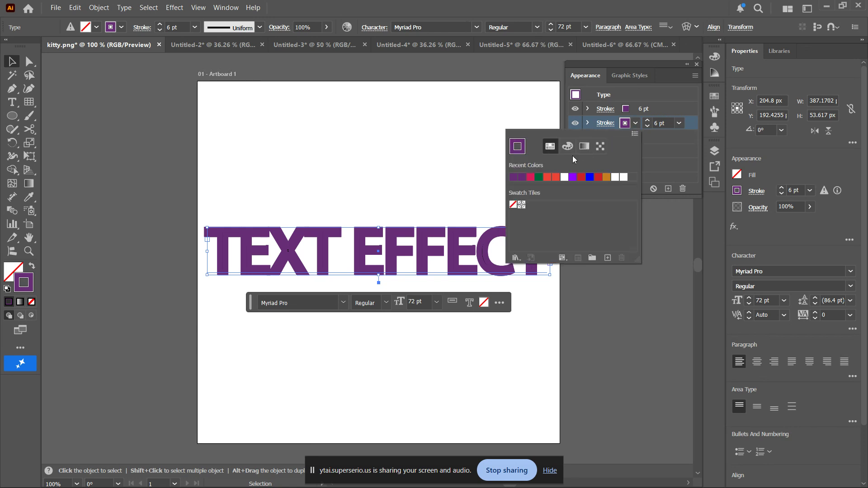
{"action": "left_click", "coordinate": [539, 177]}
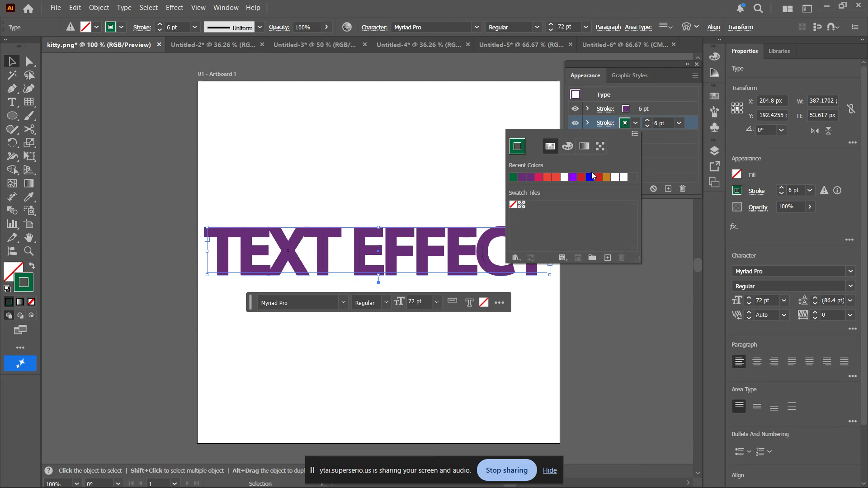
{"action": "left_click", "coordinate": [690, 125]}
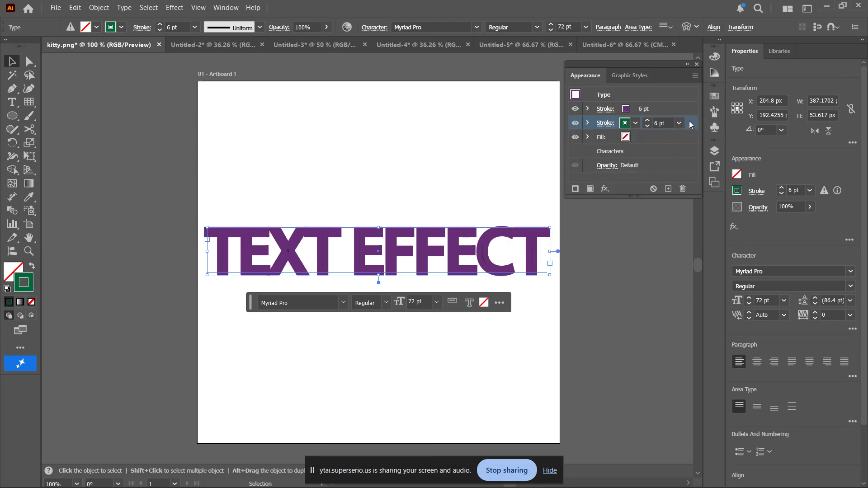
Set the green lower stroke's weight to 12 pt and deselect the text.
{"action": "left_click", "coordinate": [647, 121]}
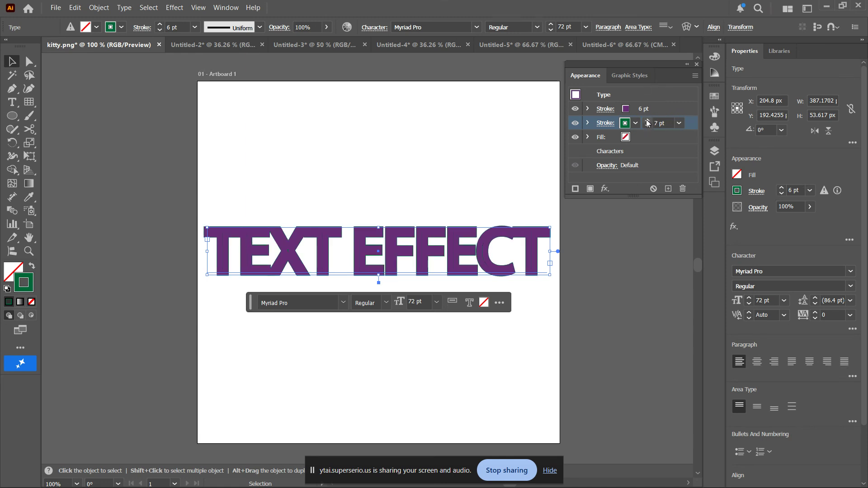
{"action": "left_click", "coordinate": [647, 121]}
{"action": "left_click", "coordinate": [647, 121]}
{"action": "left_click", "coordinate": [647, 121]}
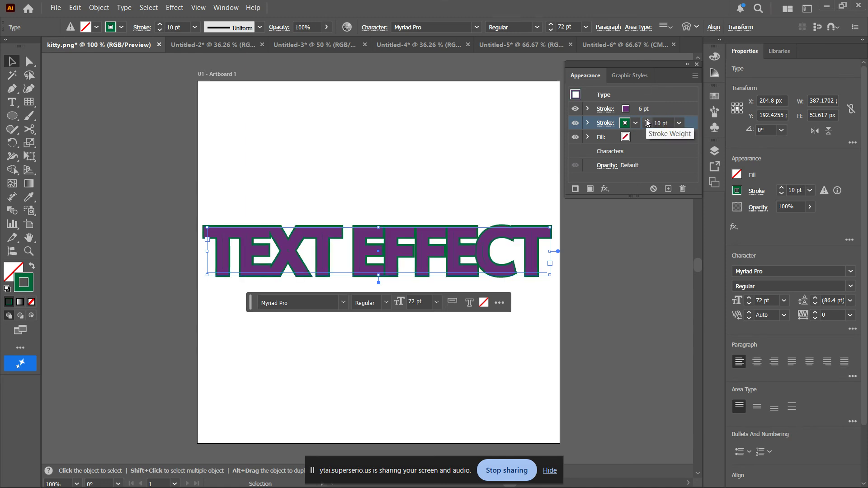
{"action": "left_click", "coordinate": [647, 121]}
{"action": "left_click", "coordinate": [647, 121]}
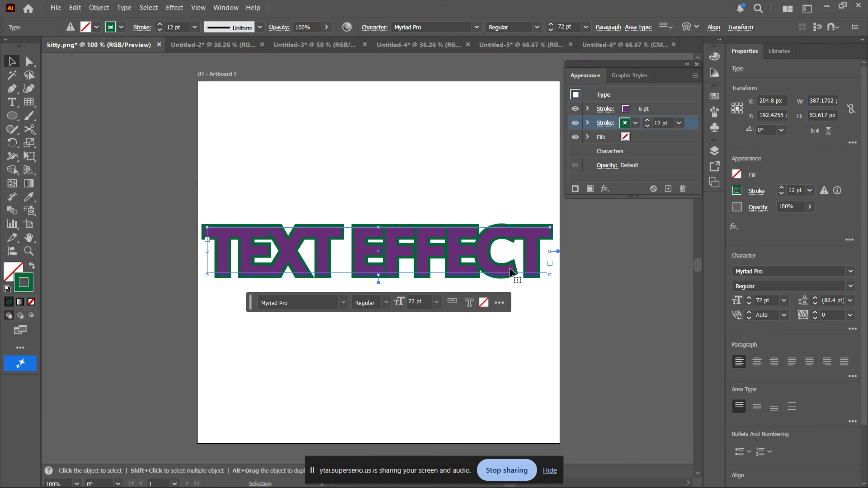
{"action": "left_click", "coordinate": [405, 171]}
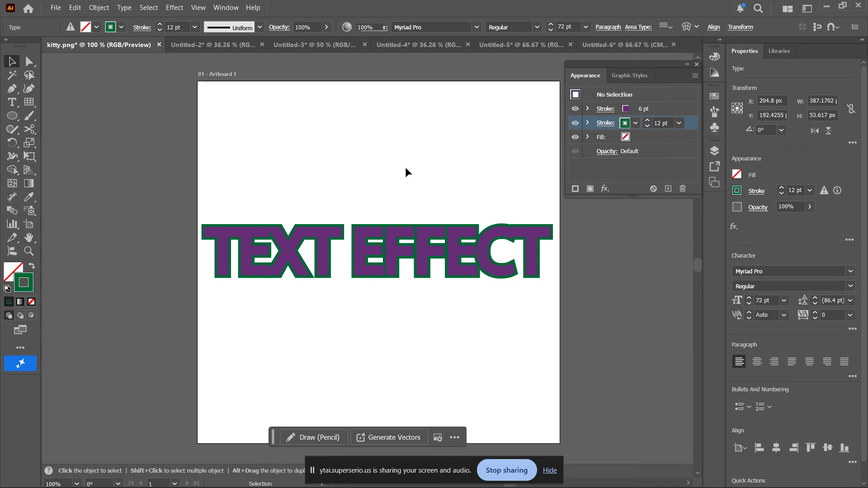
Try recolouring the 6 pt stroke white and the 12 pt stroke pink with no object selected.
{"action": "left_click", "coordinate": [627, 110]}
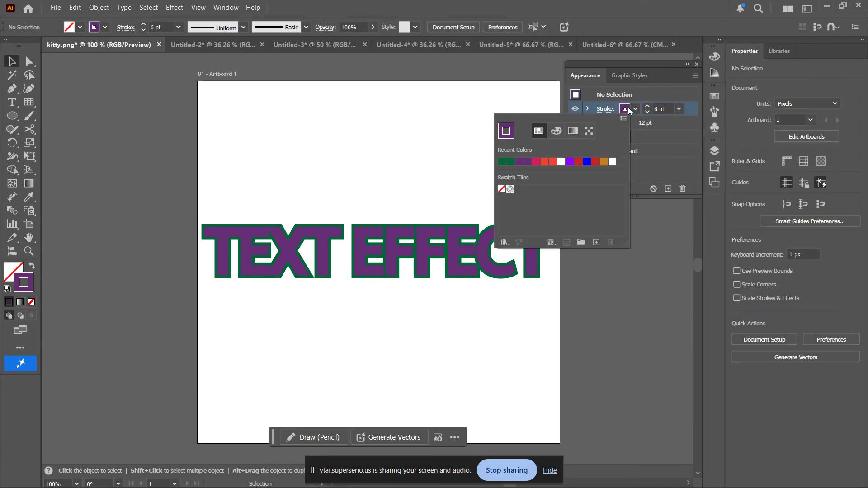
{"action": "left_click", "coordinate": [612, 161]}
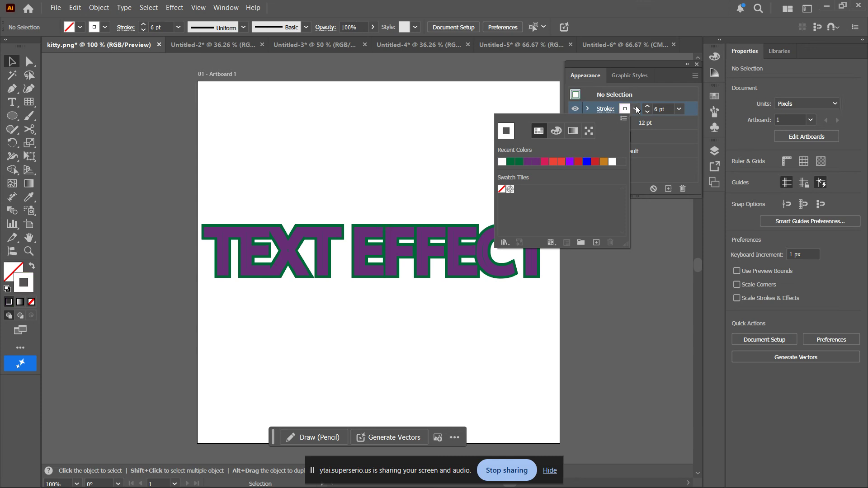
{"action": "left_click", "coordinate": [626, 125]}
{"action": "left_click", "coordinate": [626, 124]}
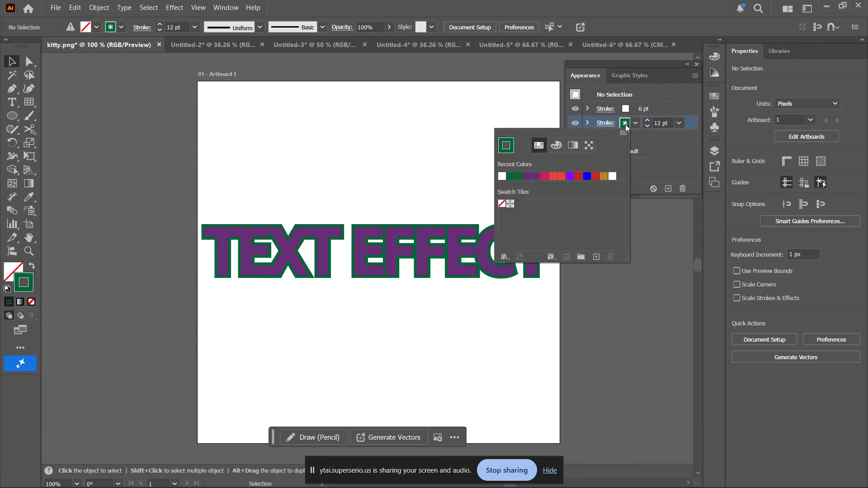
{"action": "left_click", "coordinate": [545, 175]}
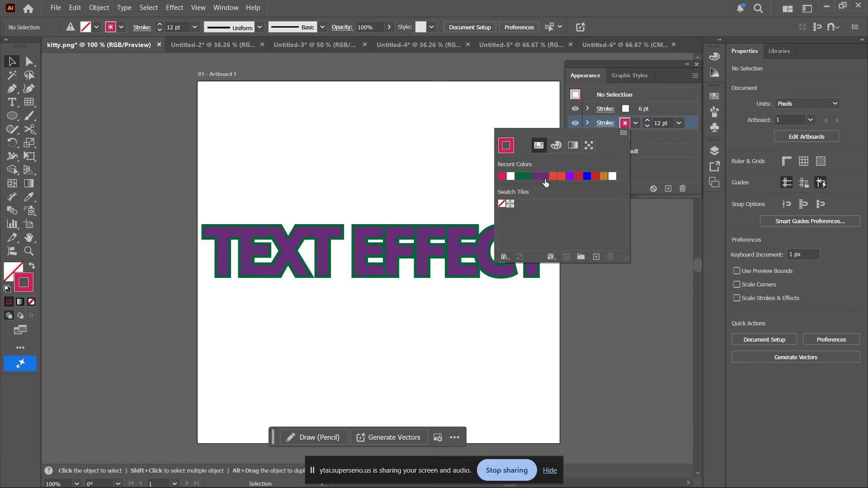
{"action": "left_click", "coordinate": [645, 235]}
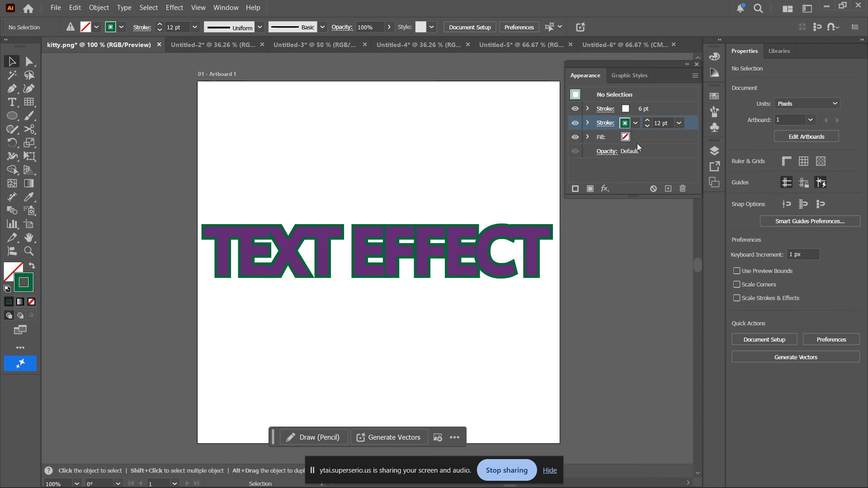
{"action": "left_click", "coordinate": [637, 145]}
{"action": "left_click", "coordinate": [657, 123]}
Move the purple stroke below the green one in the stacking order and restore the original order.
{"action": "left_click", "coordinate": [665, 109]}
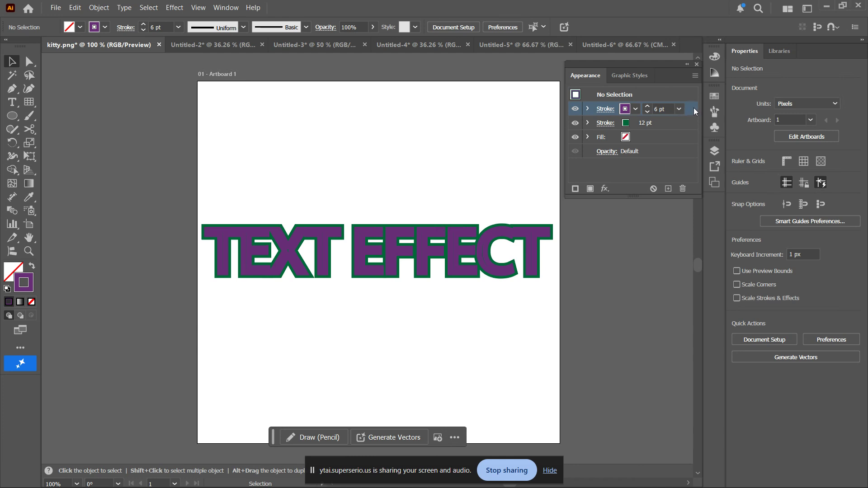
{"action": "left_click_drag", "start_coordinate": [693, 108], "coordinate": [685, 126]}
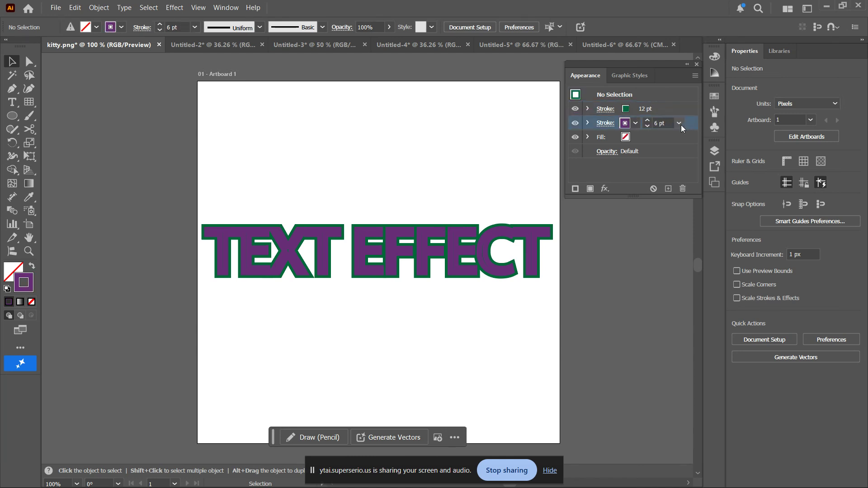
{"action": "left_click", "coordinate": [666, 106]}
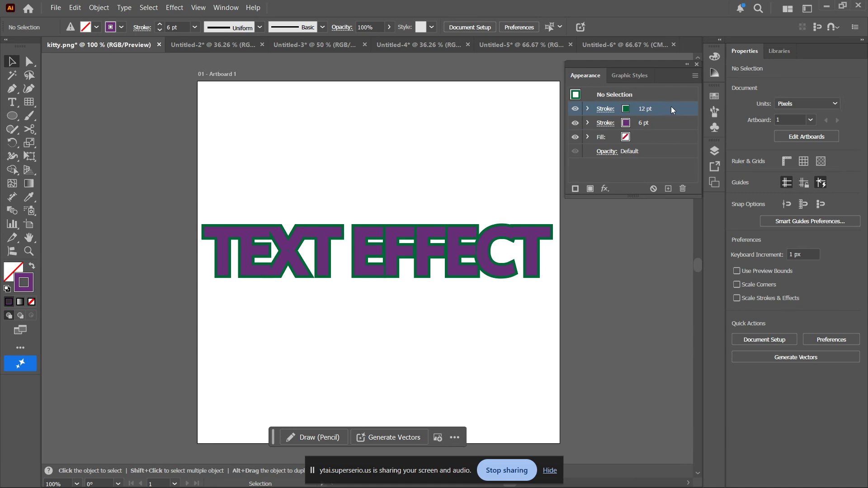
{"action": "left_click_drag", "start_coordinate": [685, 107], "coordinate": [689, 130]}
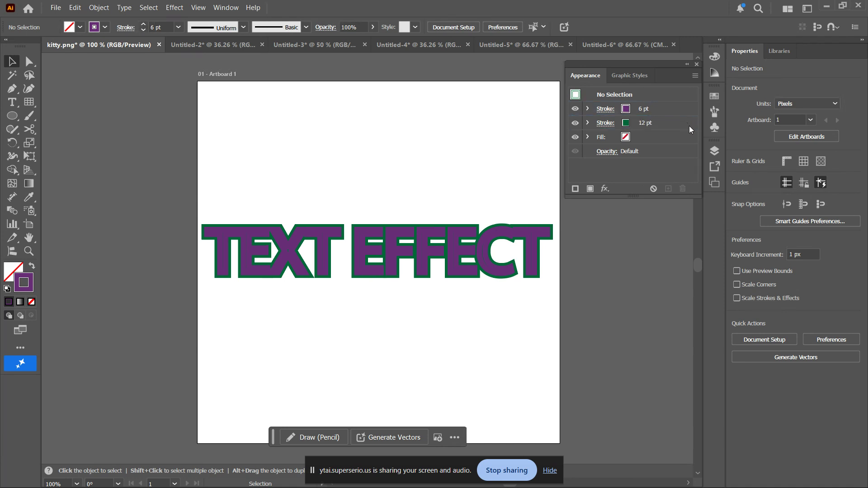
{"action": "left_click", "coordinate": [689, 126]}
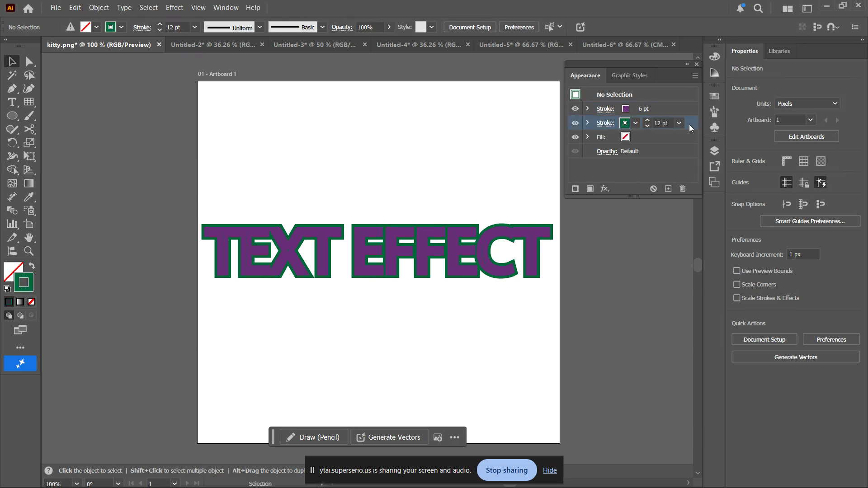